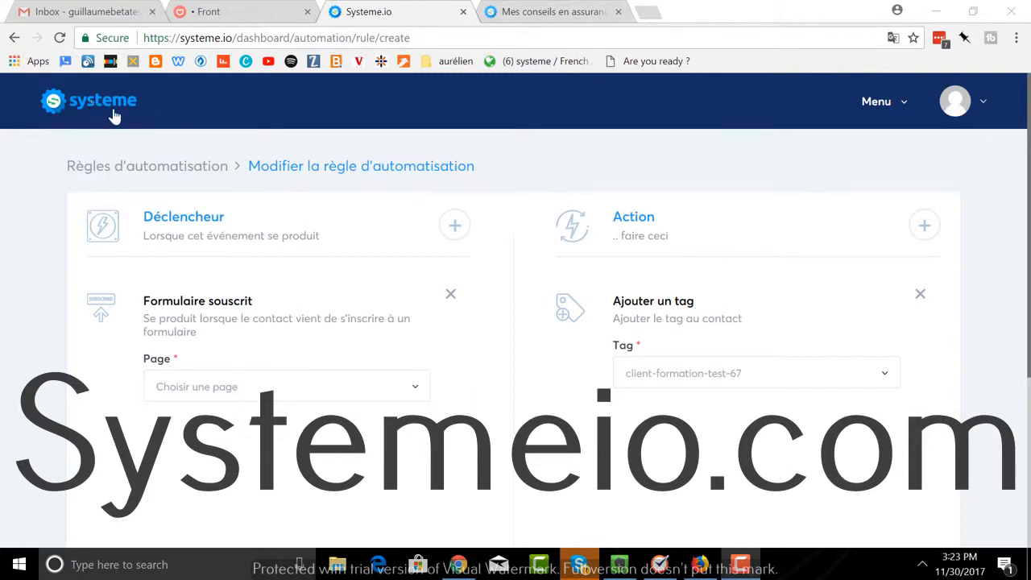
Step: Preview the "Mes conseils en assurance" capture page from the pages list and return to the dashboard
left_click(878, 115)
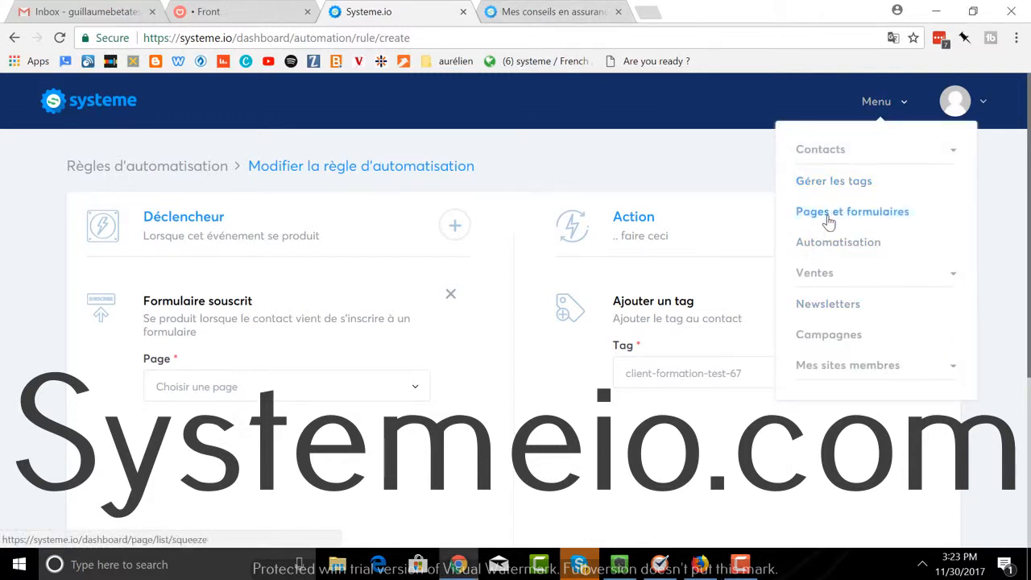
left_click(856, 212)
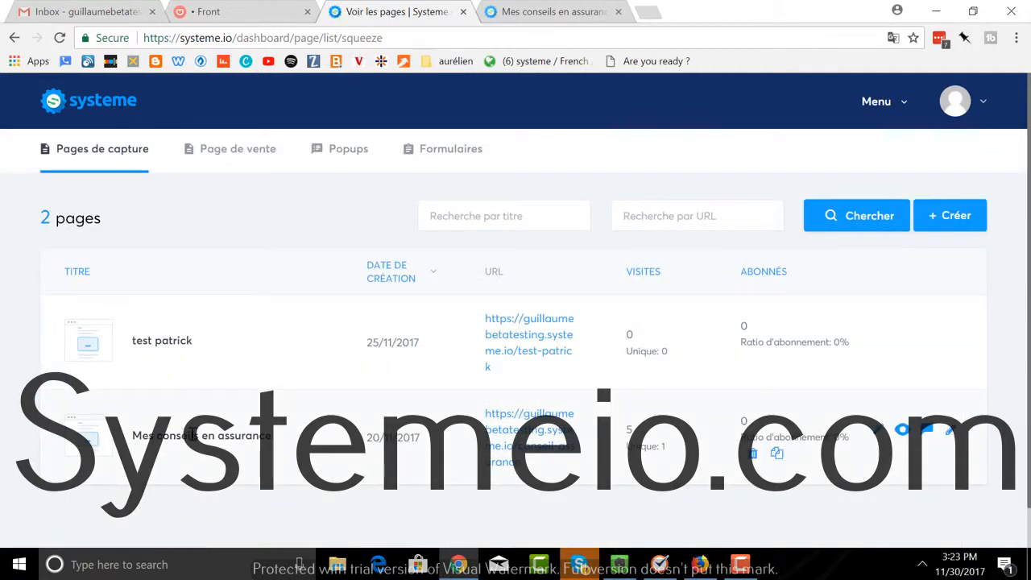
left_click(898, 436)
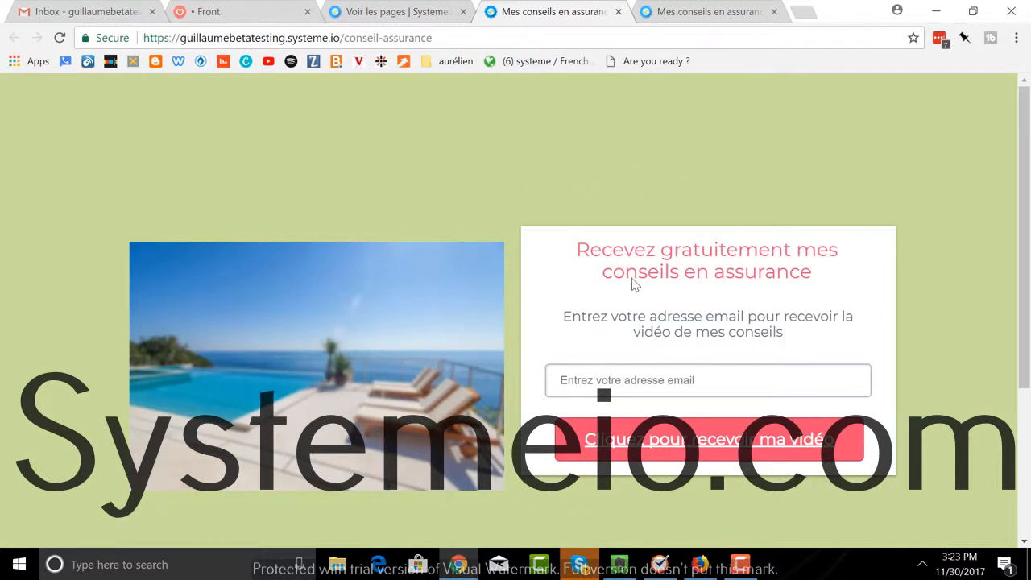
left_click(391, 13)
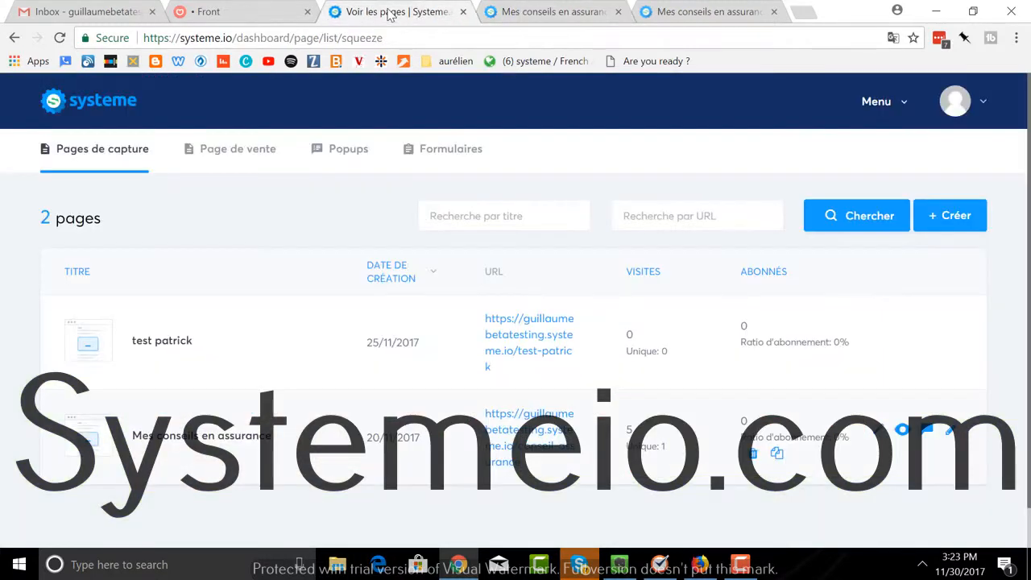
Step: Create a new automation rule with "Formulaire souscrit" as its trigger
left_click(876, 103)
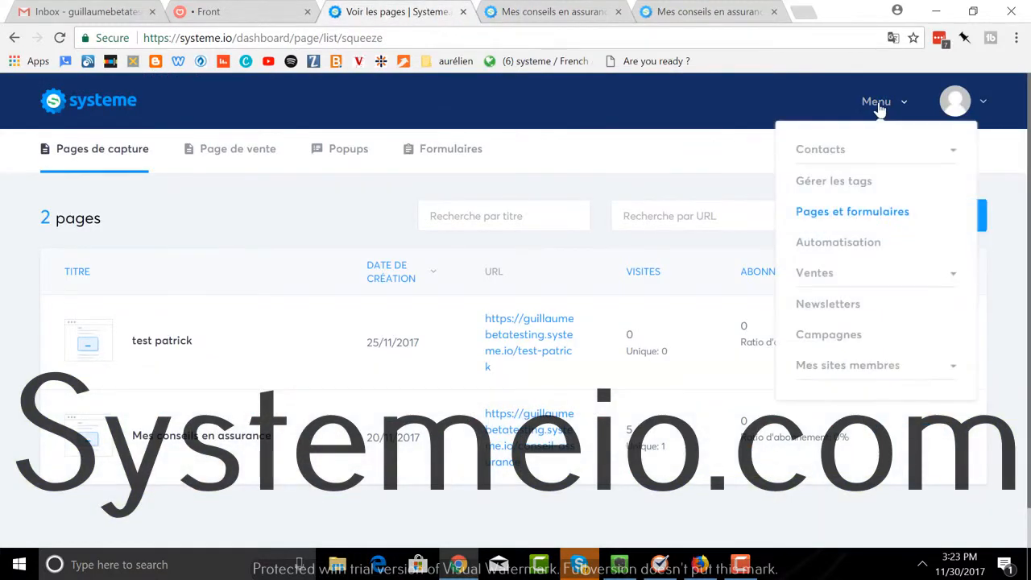
left_click(864, 243)
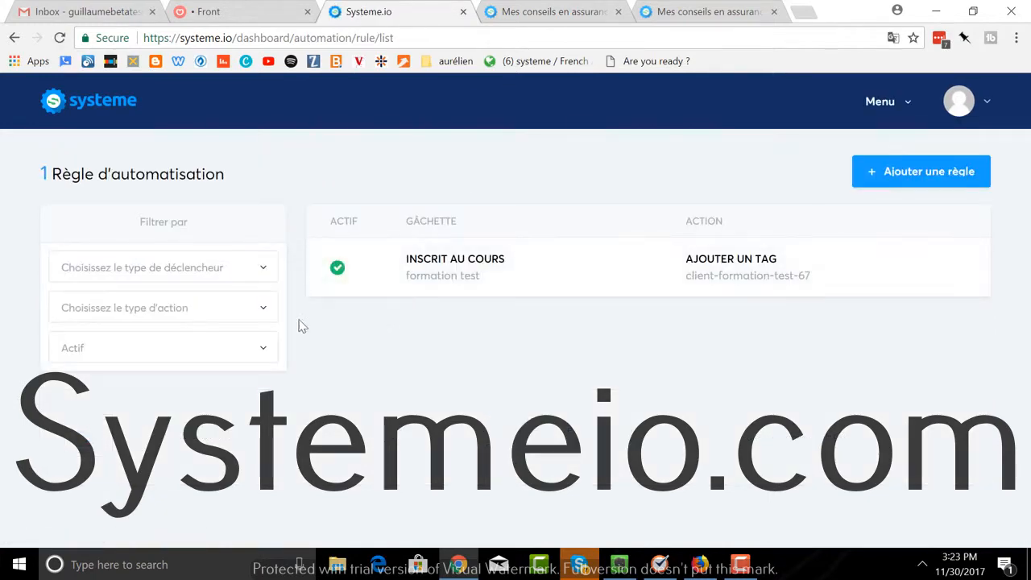
left_click(896, 177)
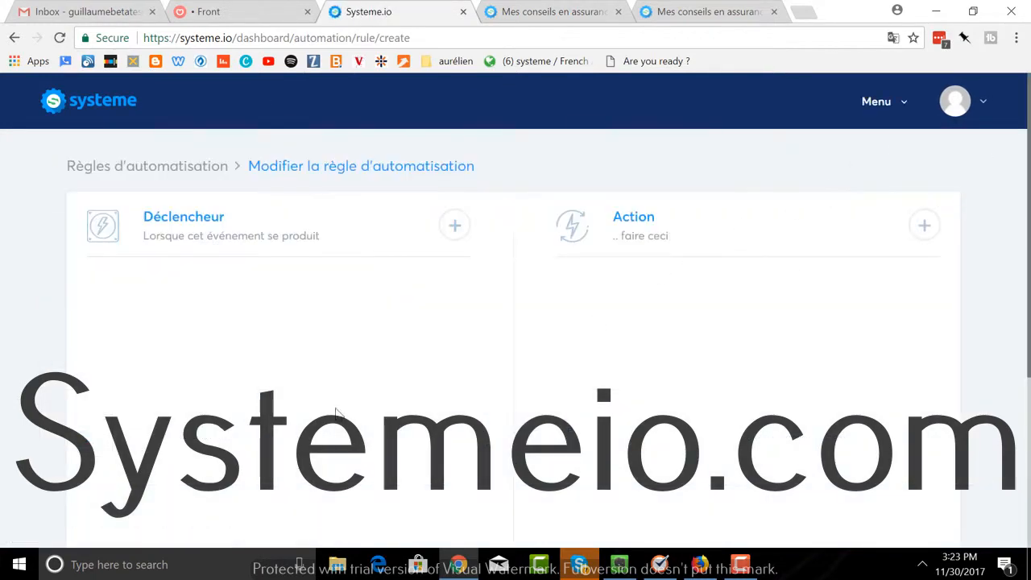
left_click(454, 226)
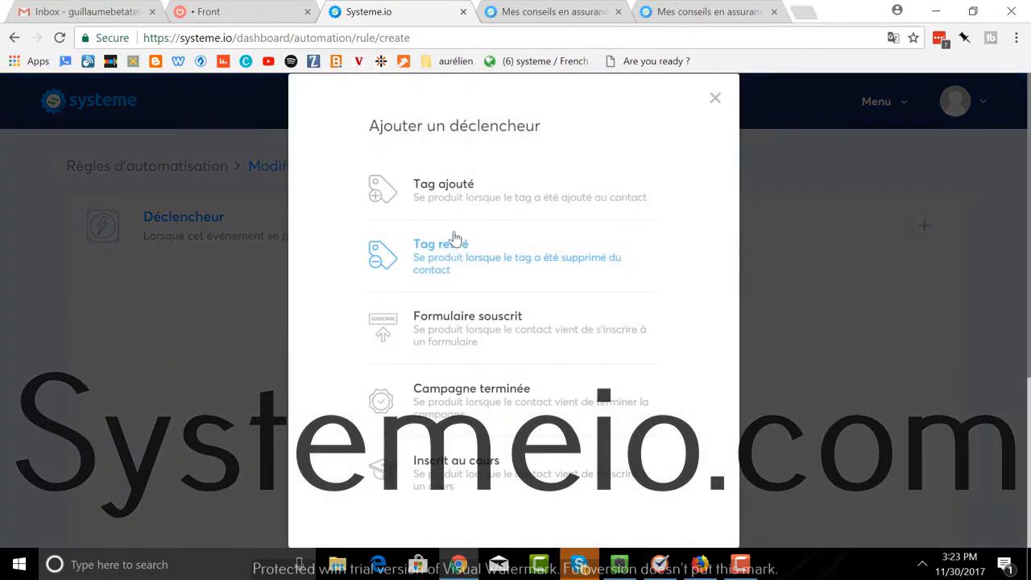
left_click(465, 337)
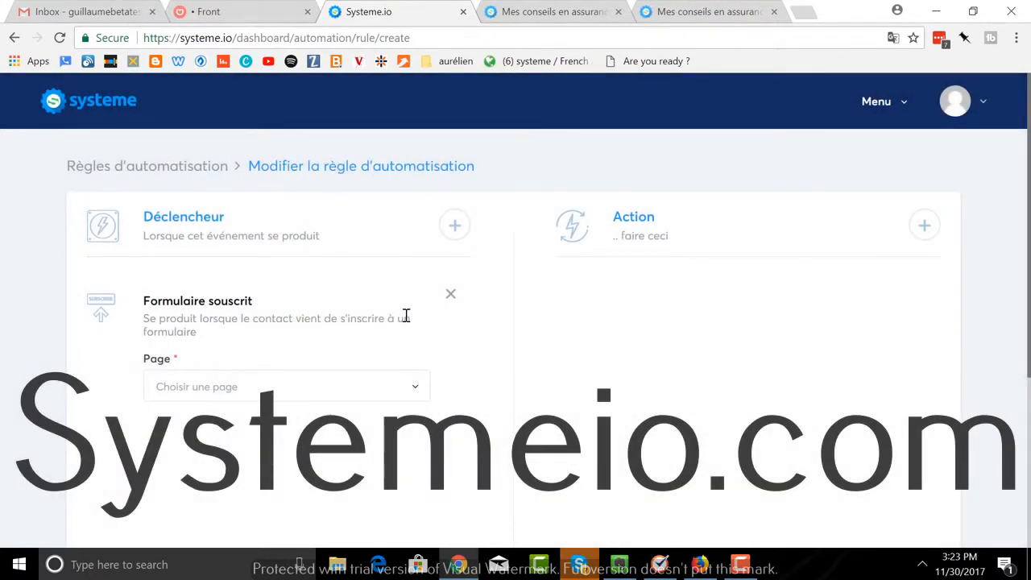
Step: Add the "Ajouter un tag" action to the automation rule and review the rule form
left_click(923, 229)
left_click(497, 315)
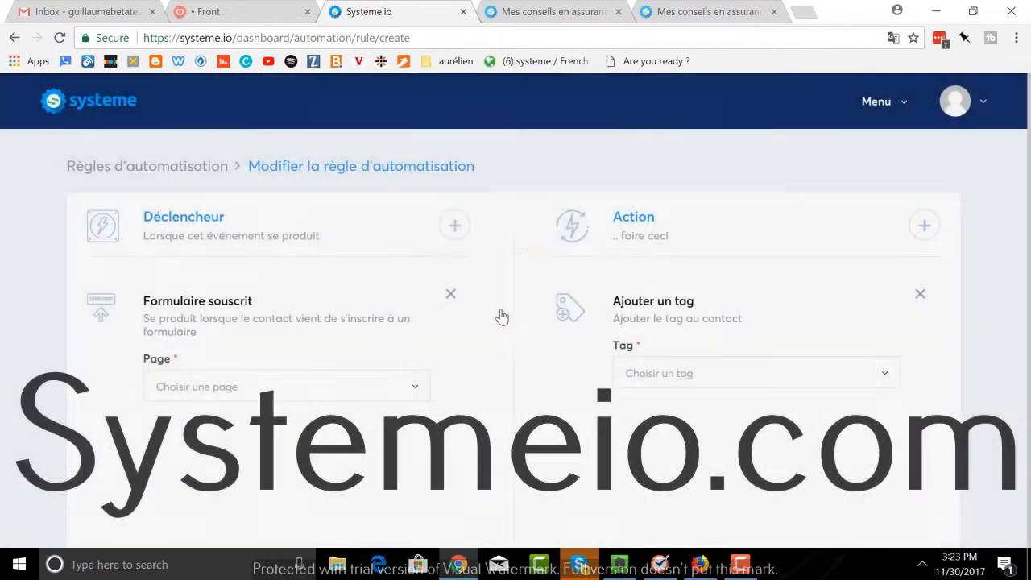
scroll(906, 412, "down", 3)
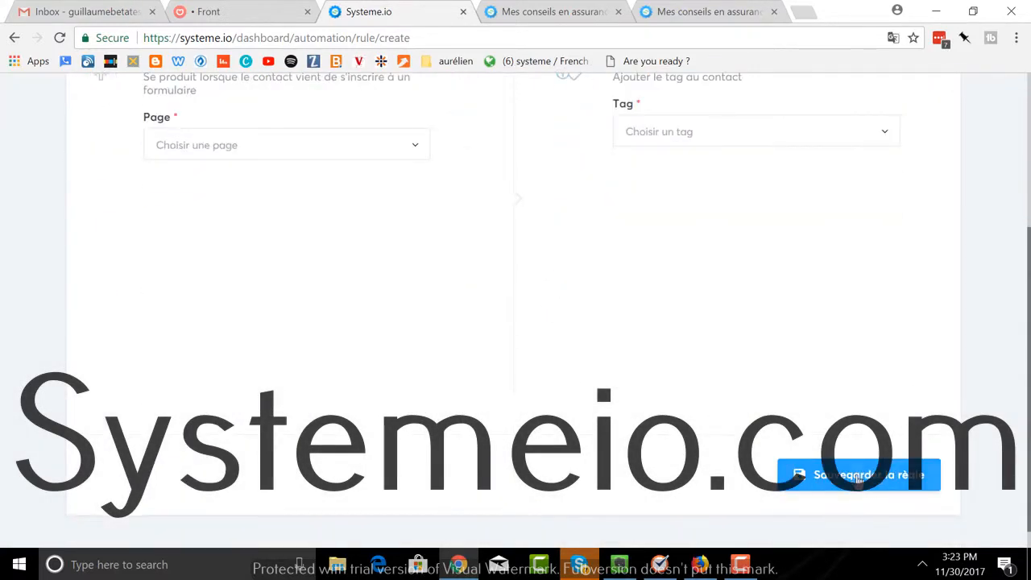
scroll(773, 350, "up", 2)
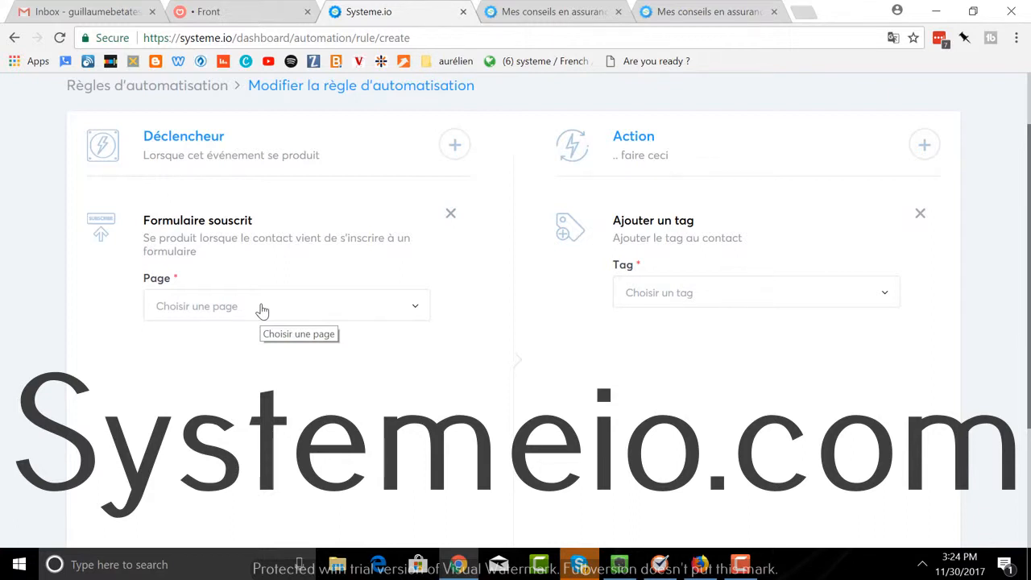
scroll(133, 213, "up", 1)
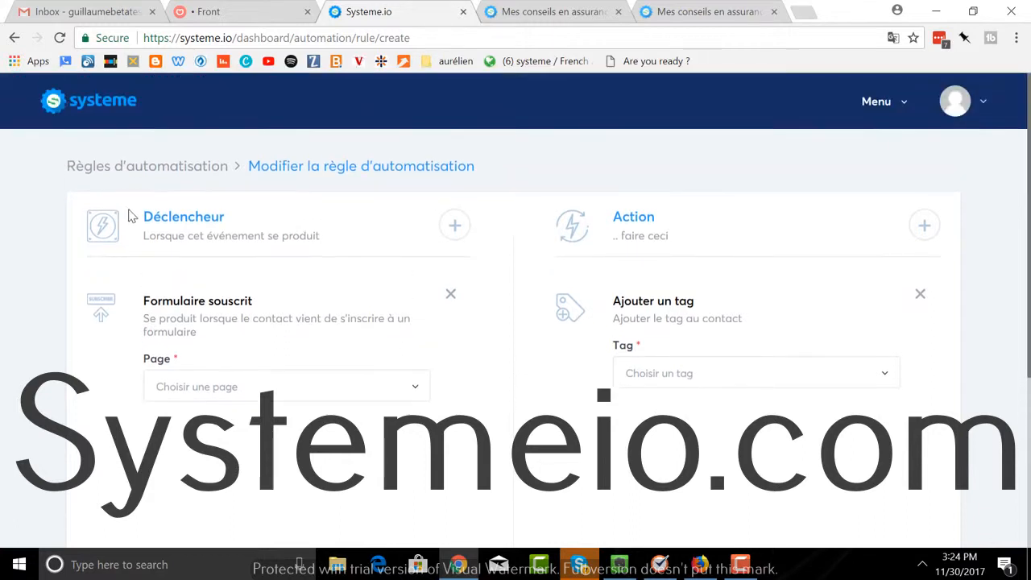
Step: Examine the tags assigned in the full contact list and the list of existing tags
left_click(875, 101)
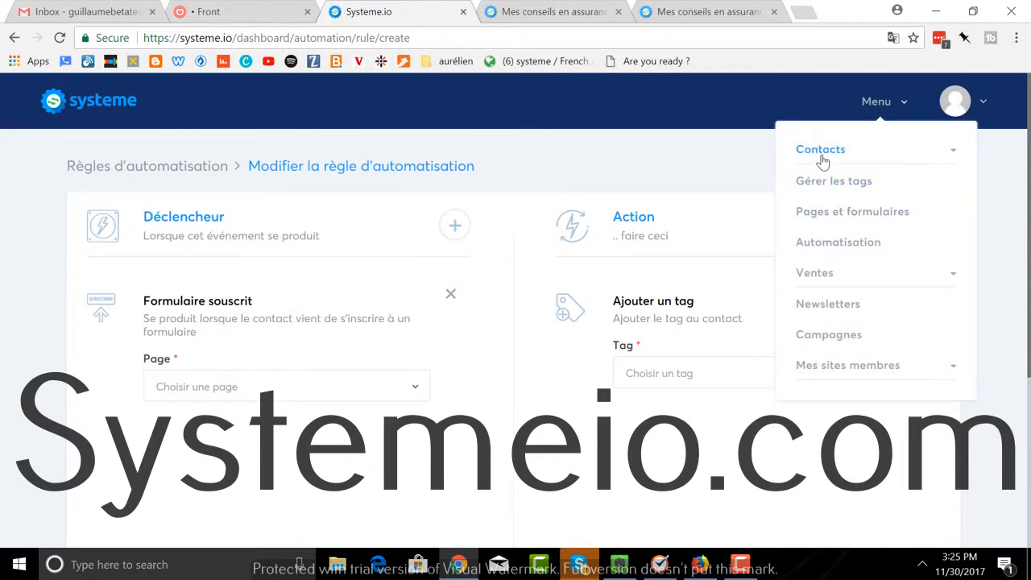
left_click(819, 158)
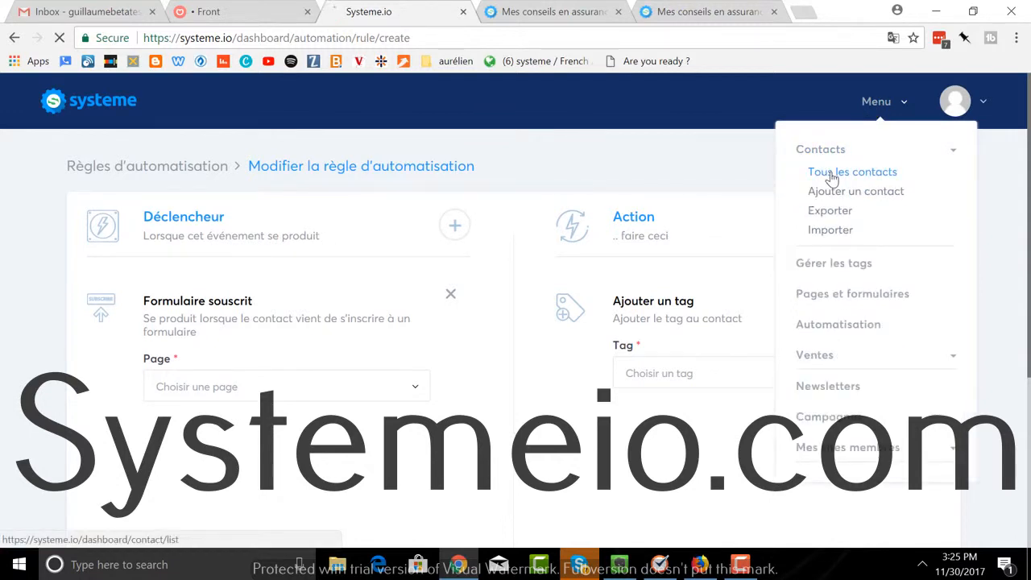
left_click(831, 174)
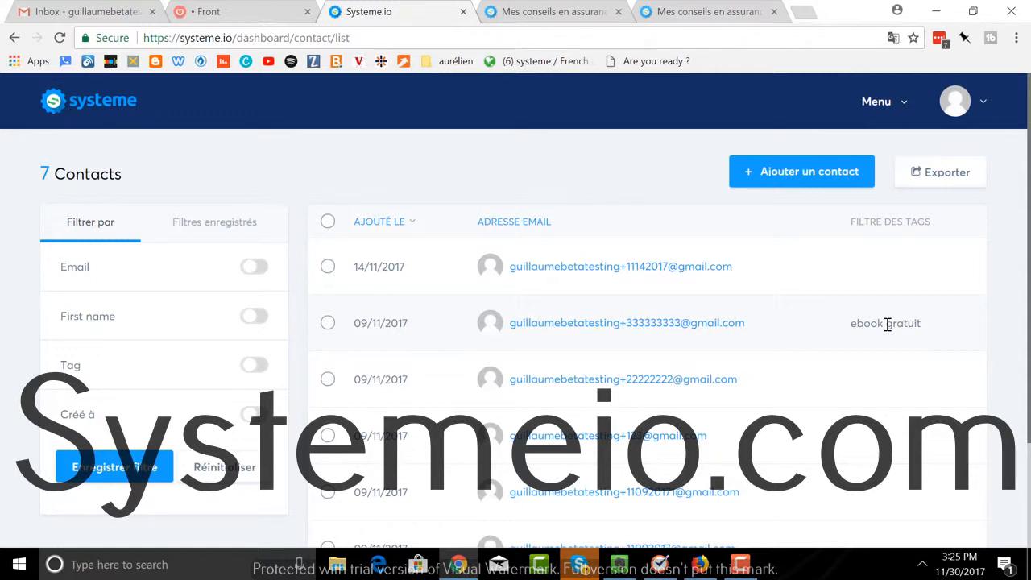
left_click(883, 107)
left_click(803, 183)
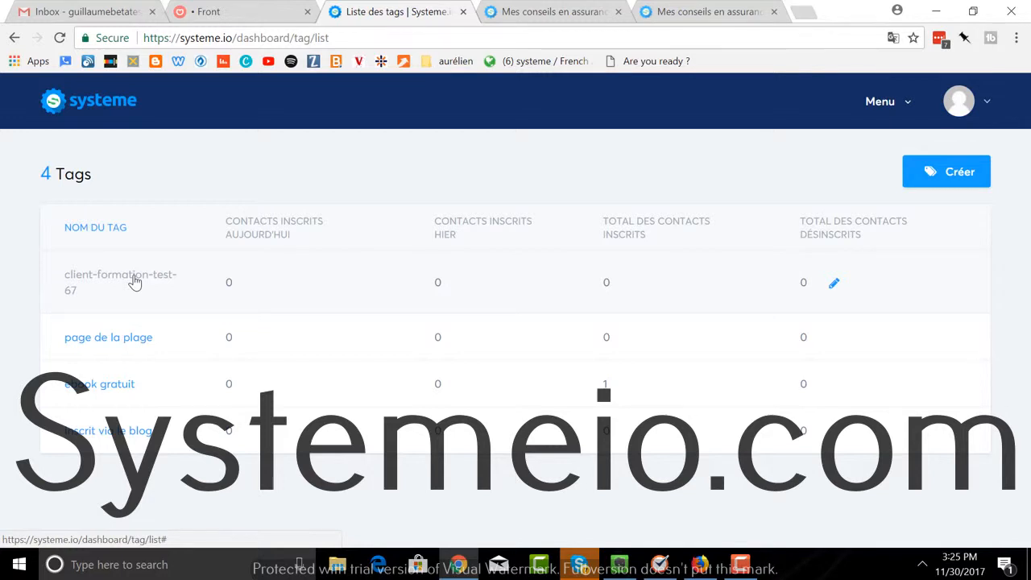
Step: View the Stripe connection page of the Ventes section and return to the tag list
left_click(883, 103)
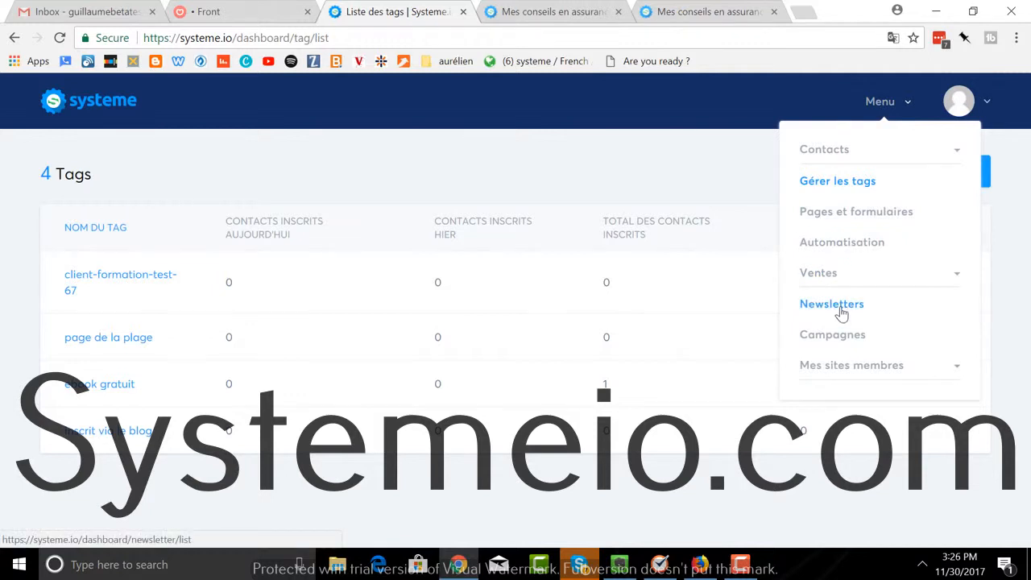
left_click(827, 279)
left_click(828, 300)
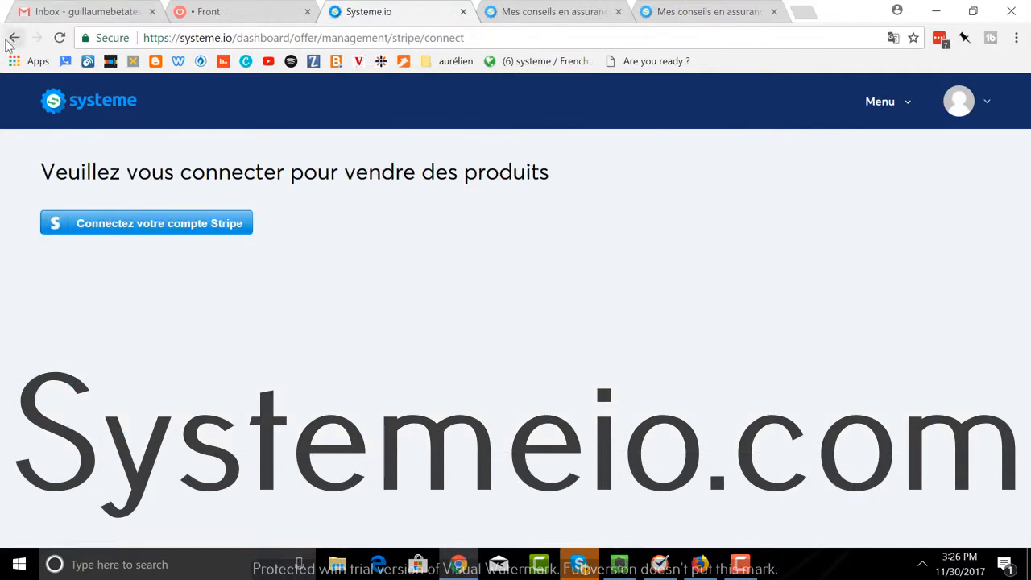
left_click(10, 41)
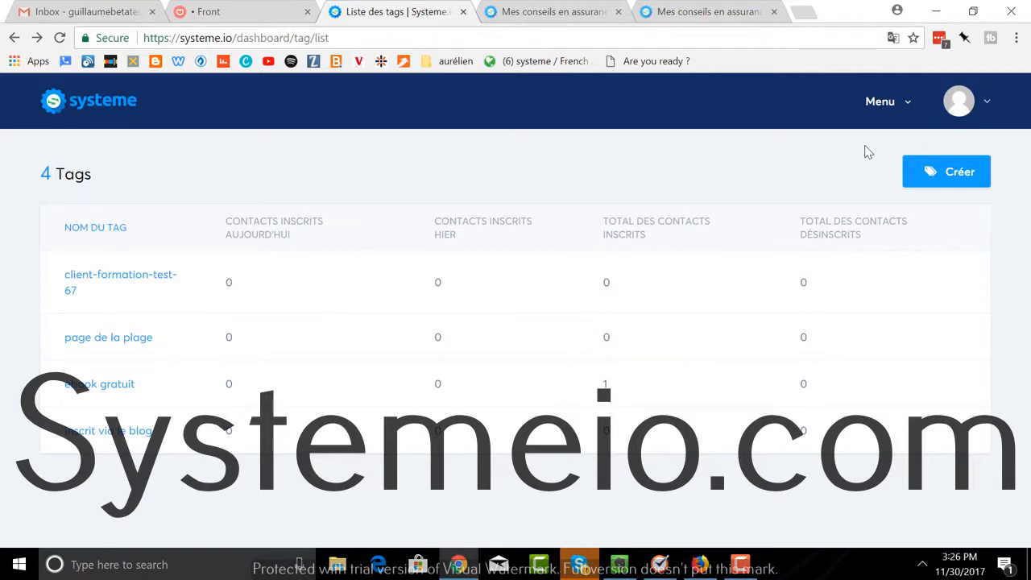
Step: Create a new newsletter, include the "ebook gratuit" tag as its recipients and review the tag exclusion settings
left_click(876, 105)
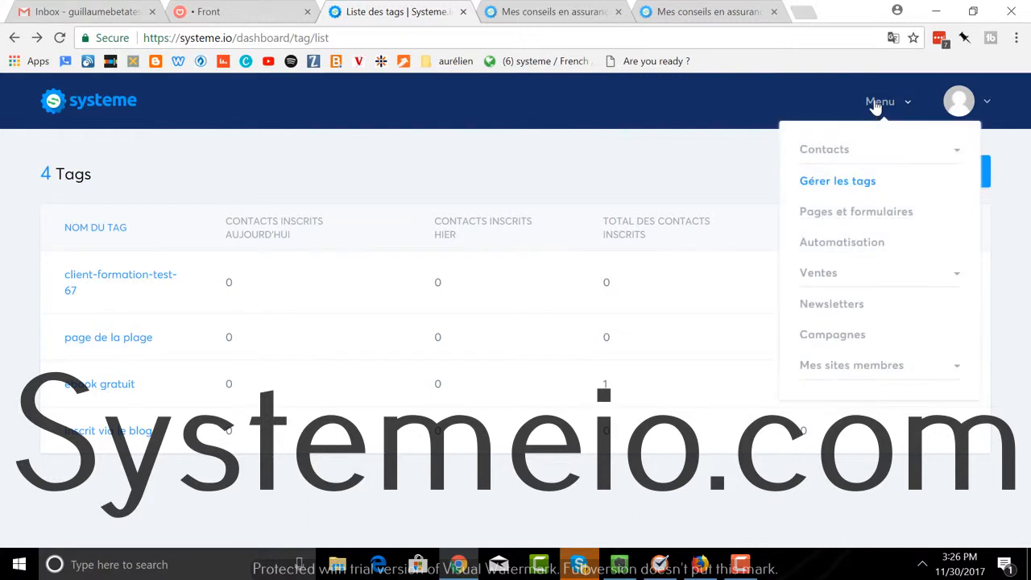
left_click(801, 303)
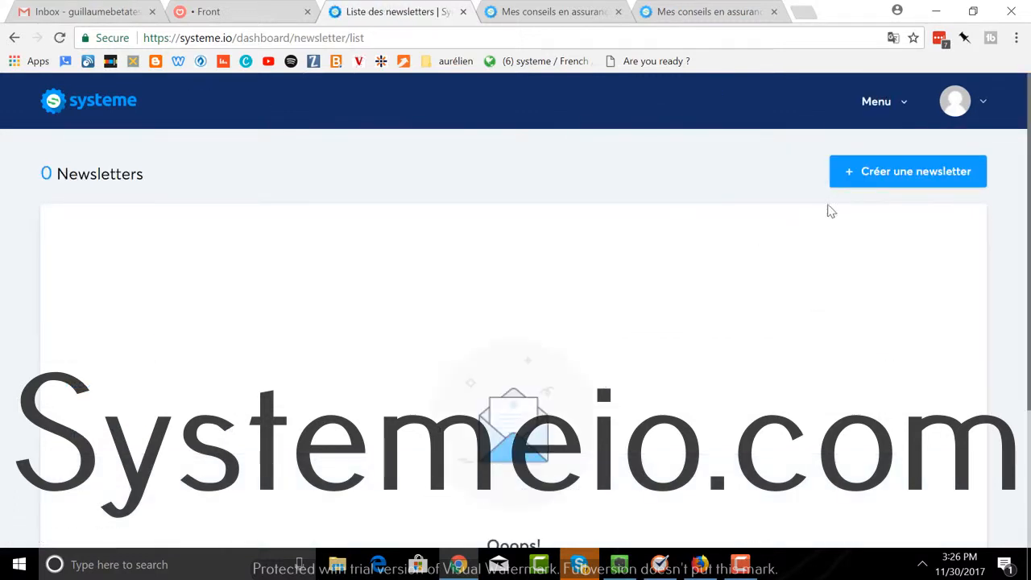
left_click(863, 173)
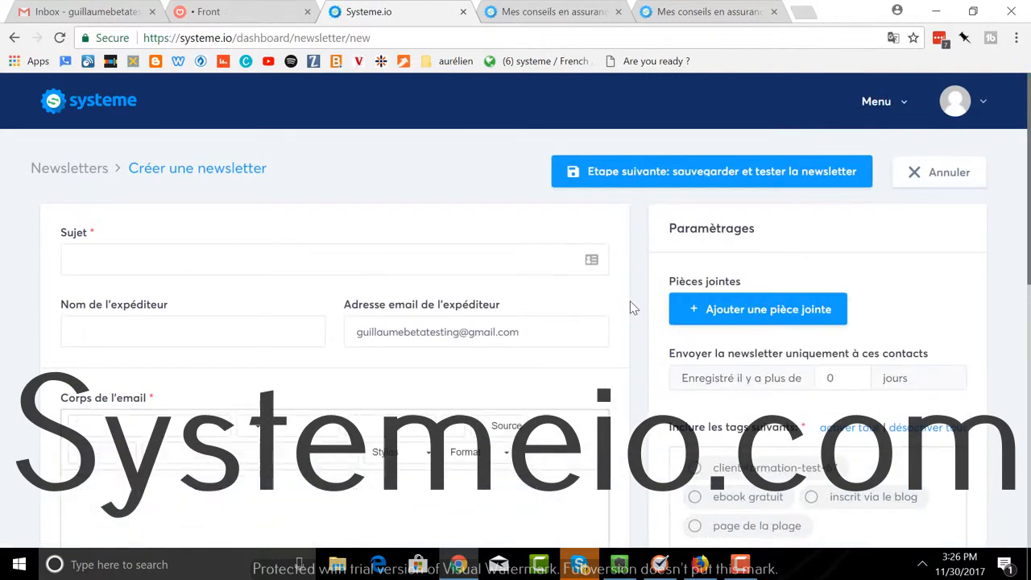
scroll(676, 306, "down", 1)
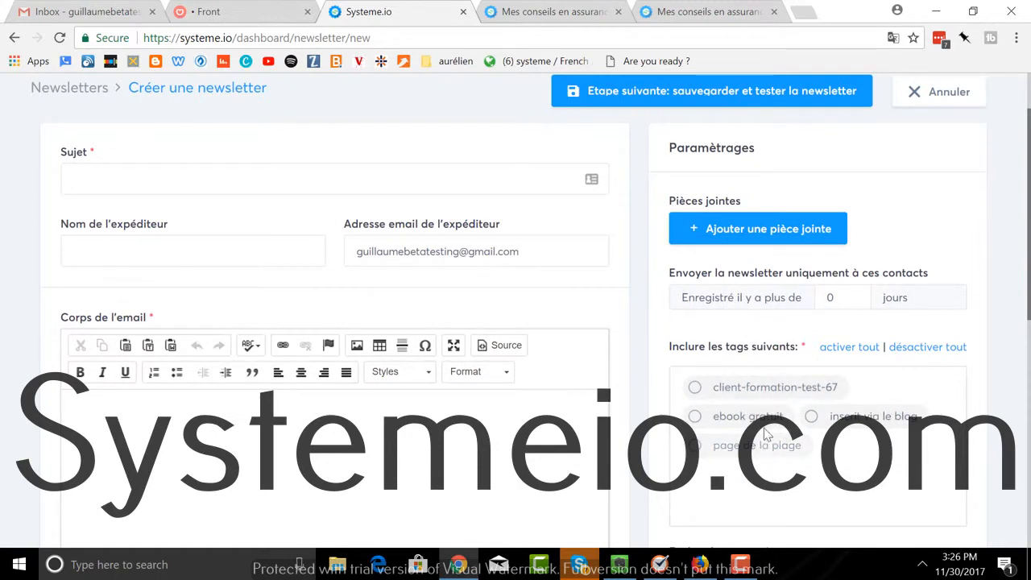
left_click(696, 422)
scroll(749, 390, "down", 2)
scroll(749, 391, "down", 4)
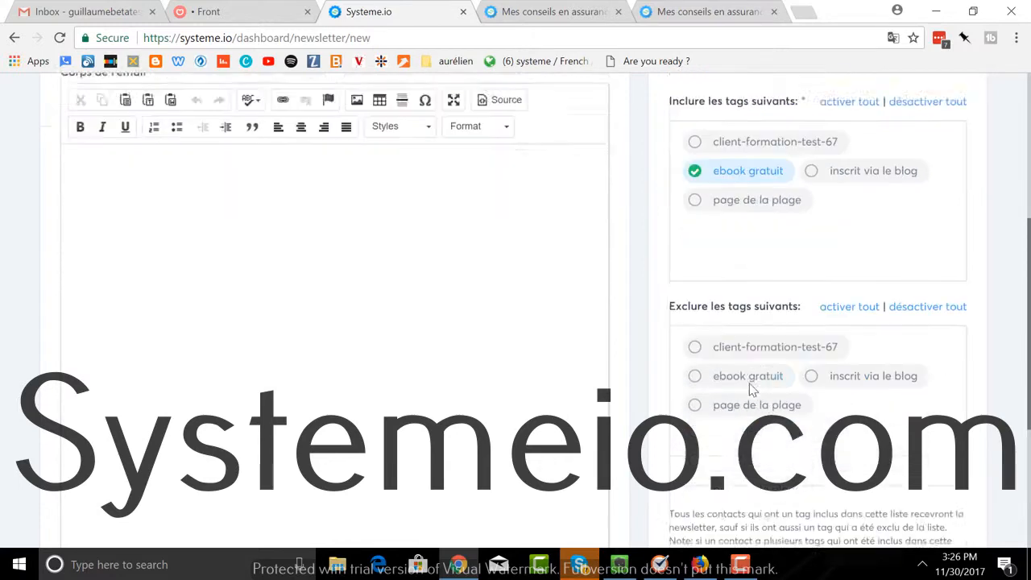
scroll(793, 483, "up", 6)
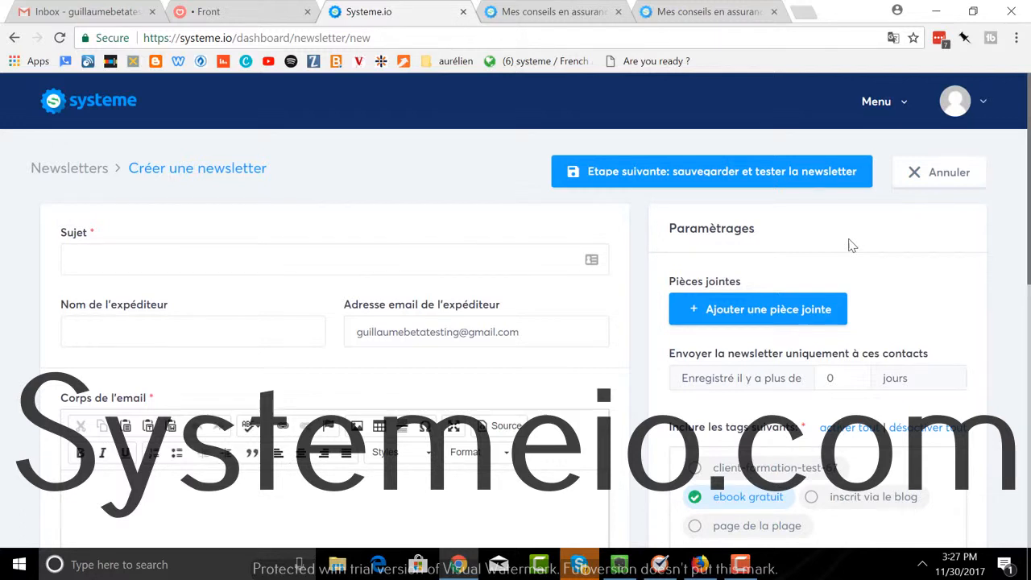
left_click(739, 563)
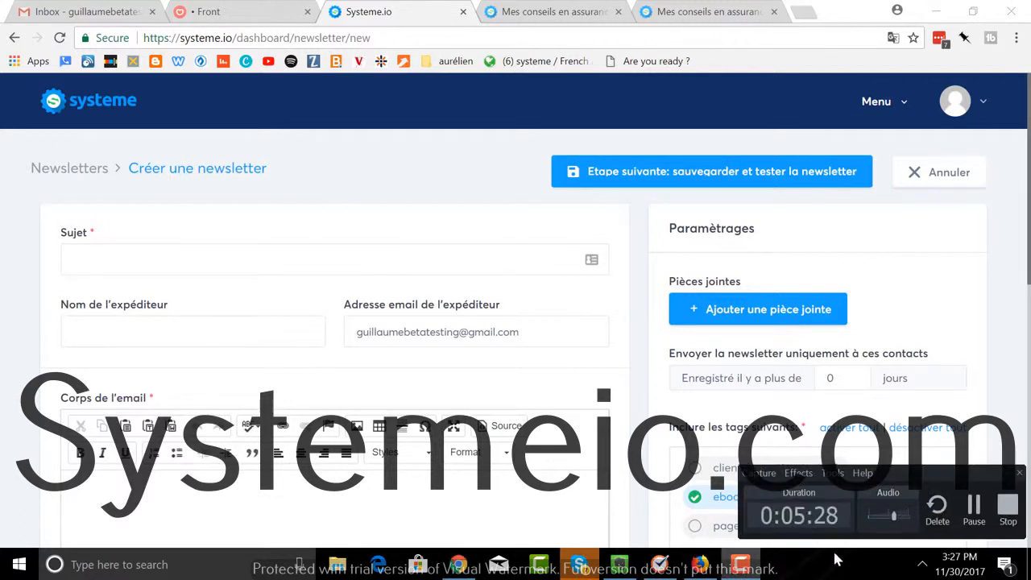